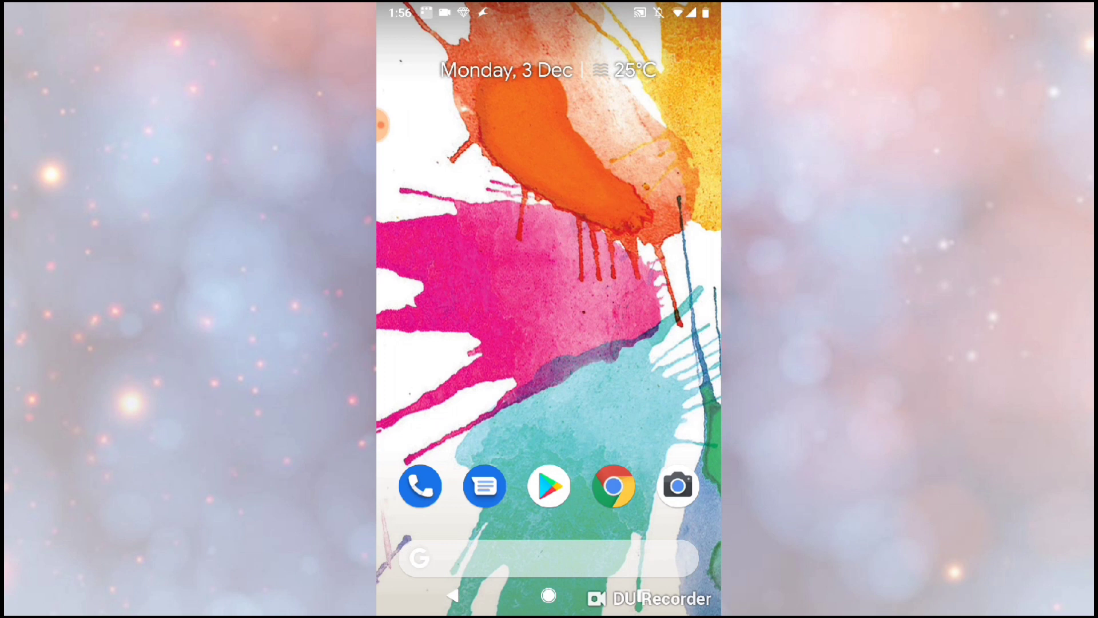
- Swipe through the other home screen pages, then return to the first page
drag(635, 309, 464, 309)
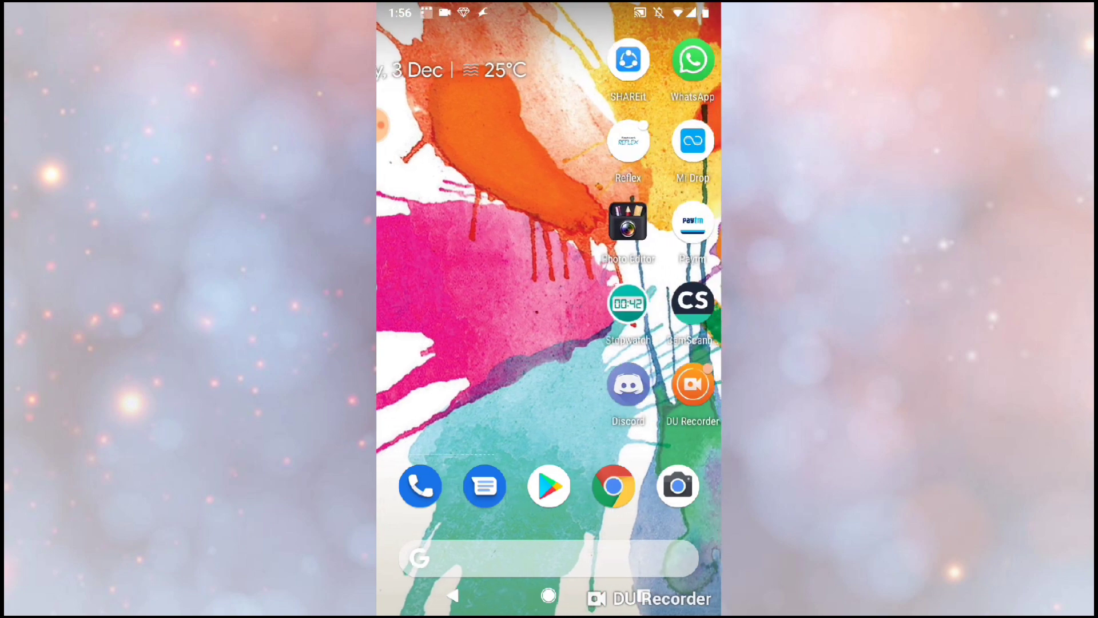
mouse_move(635, 309)
mouse_down()
mouse_move(464, 309)
mouse_move(636, 309)
mouse_up()
drag(463, 309, 636, 309)
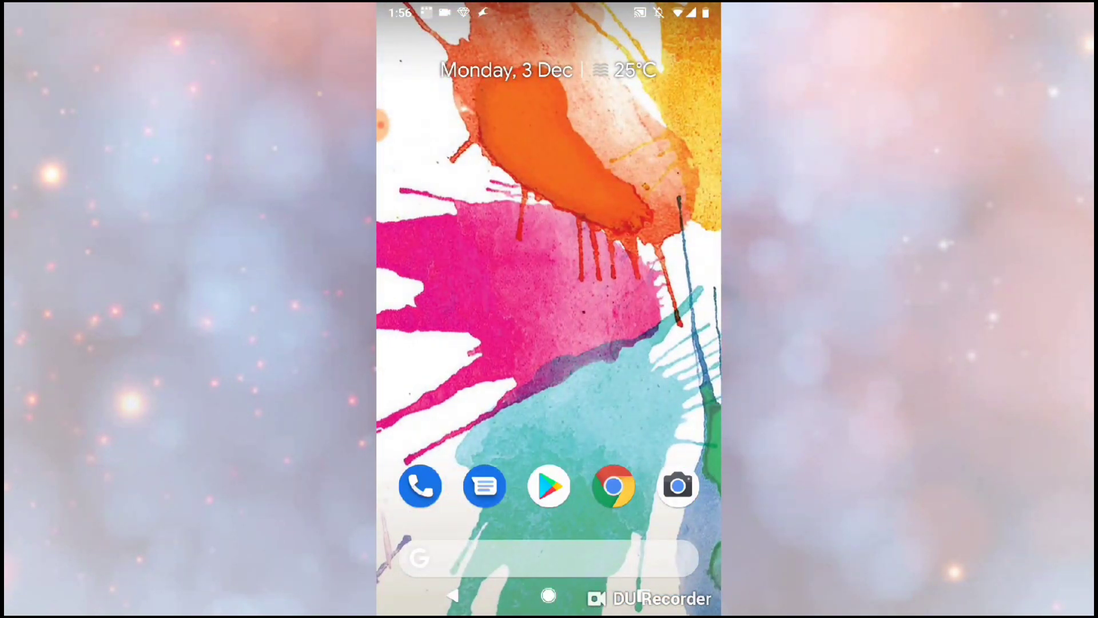
drag(635, 310, 549, 309)
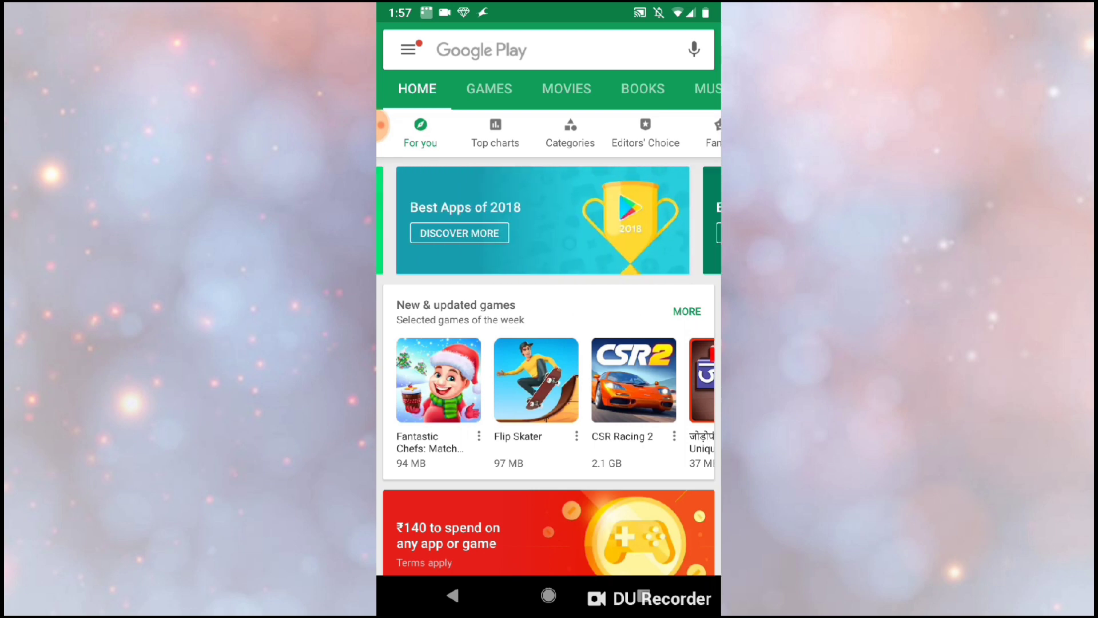
- Go to Play Store Settings through the navigation menu
click(408, 50)
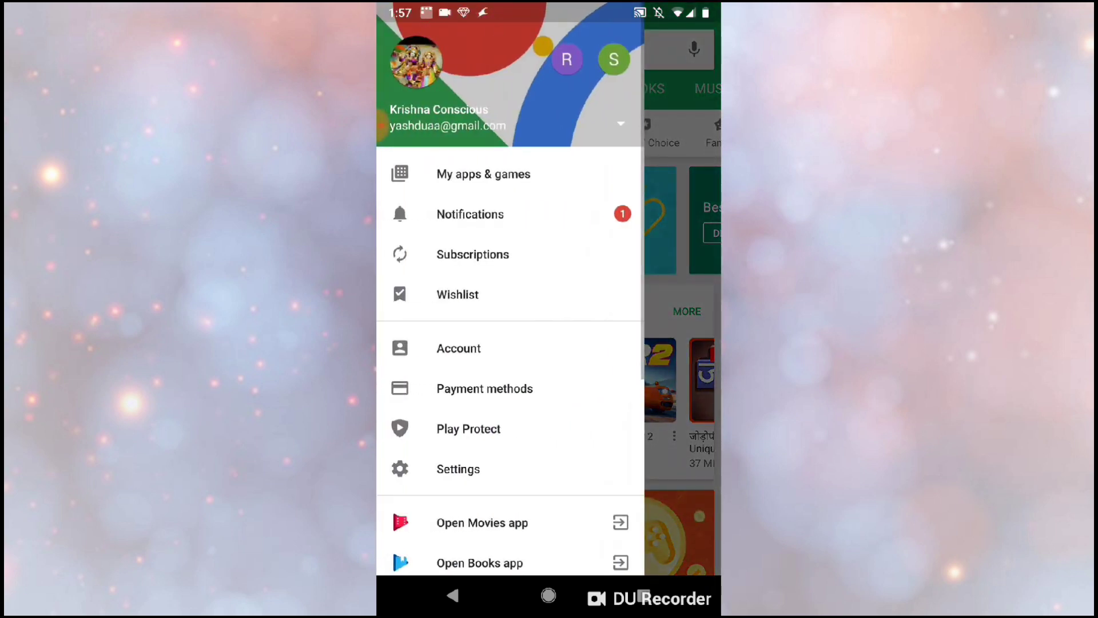
scroll(509, 344, down, 2)
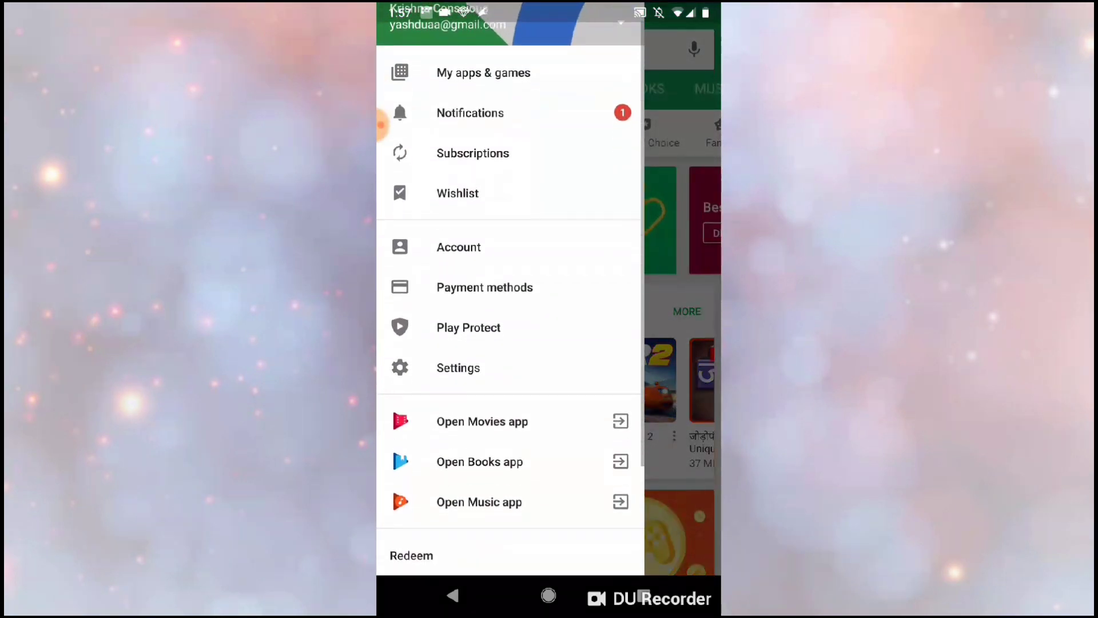
scroll(510, 310, down, 3)
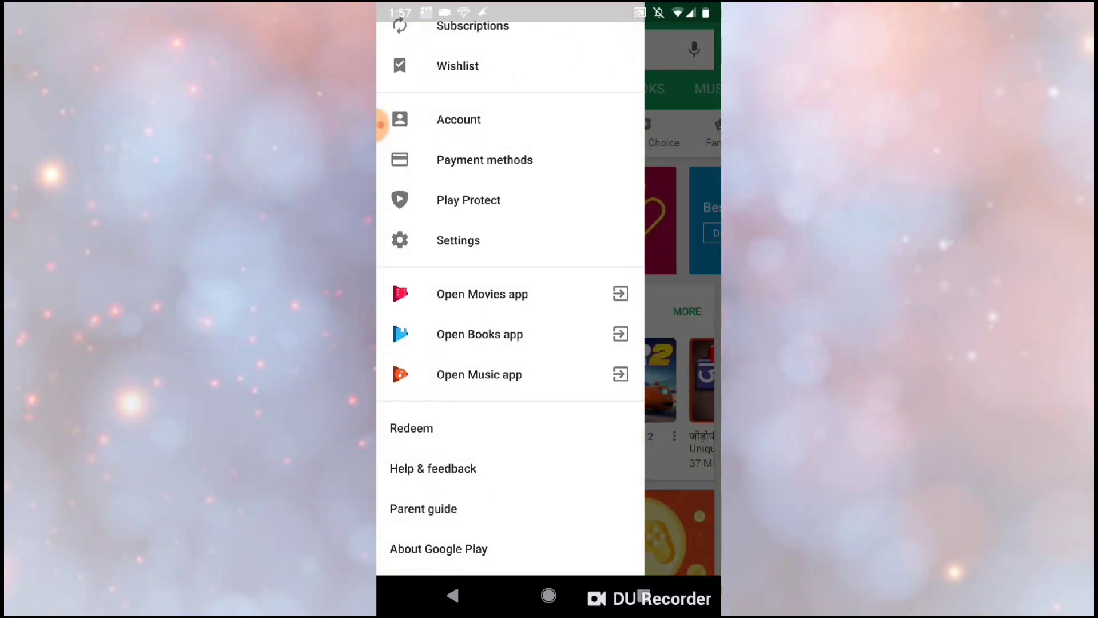
click(459, 241)
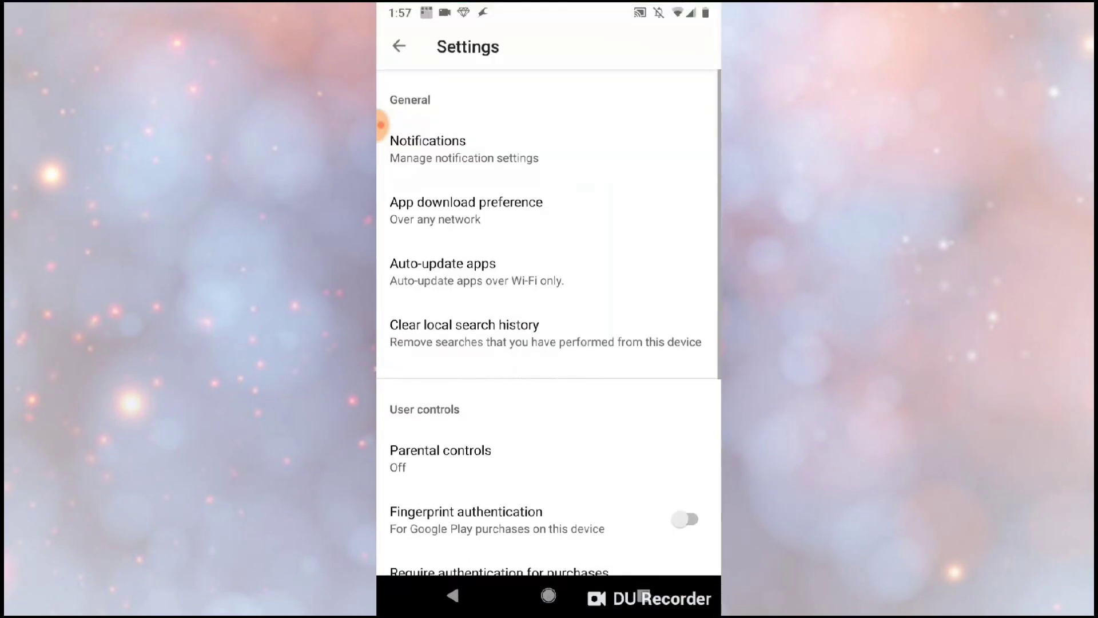
scroll(549, 344, down, 2)
scroll(549, 344, down, 2)
scroll(549, 343, down, 1)
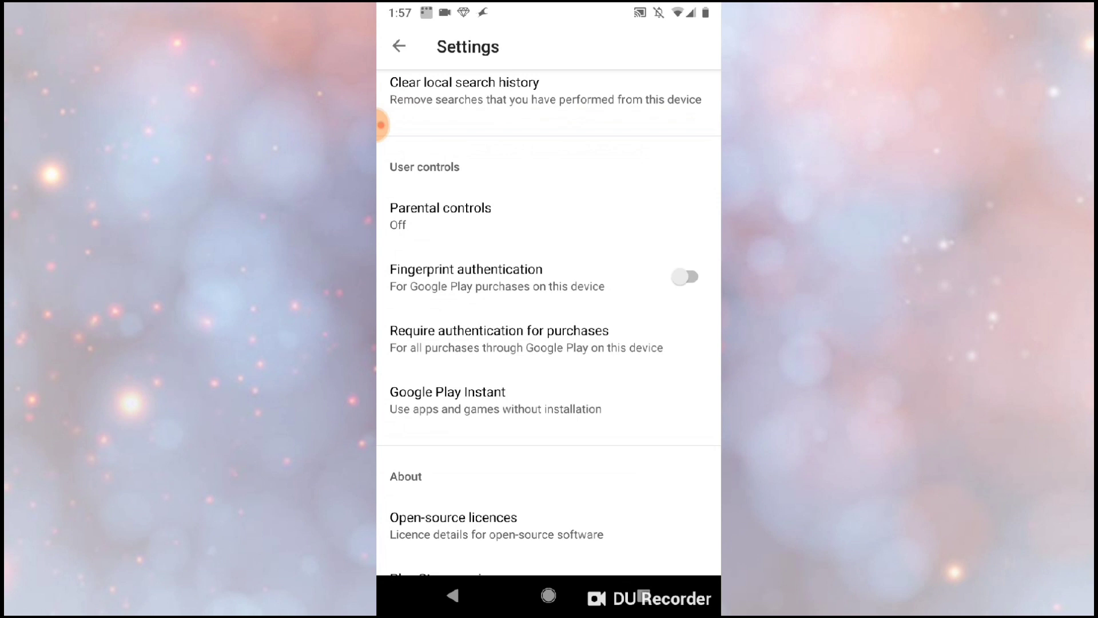
- Switch Parental controls on, then create and confirm a content PIN
click(441, 215)
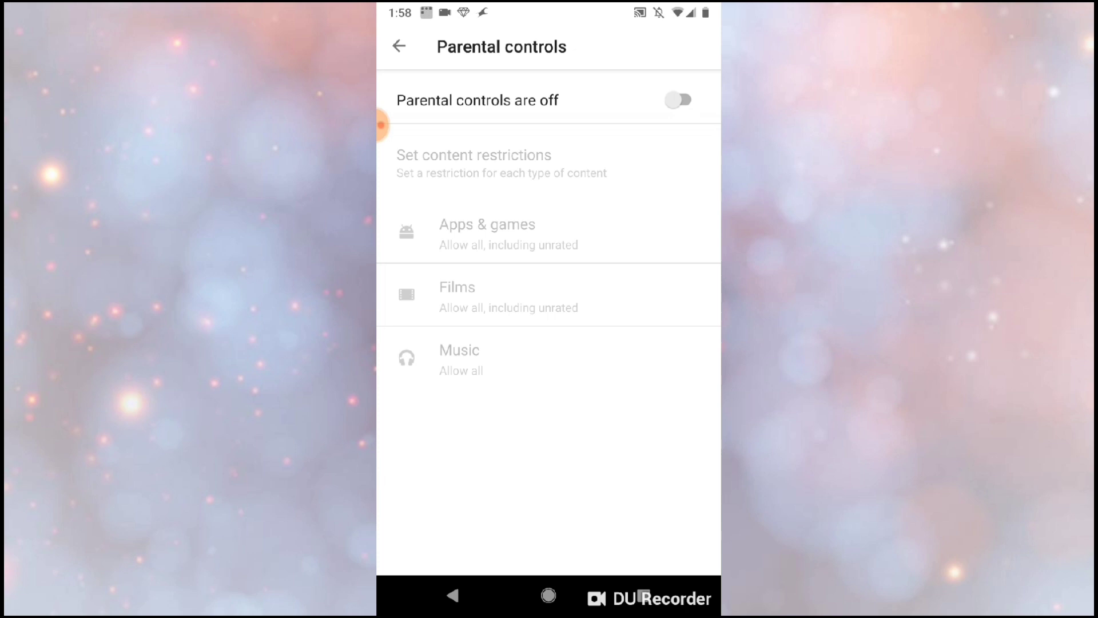
click(677, 100)
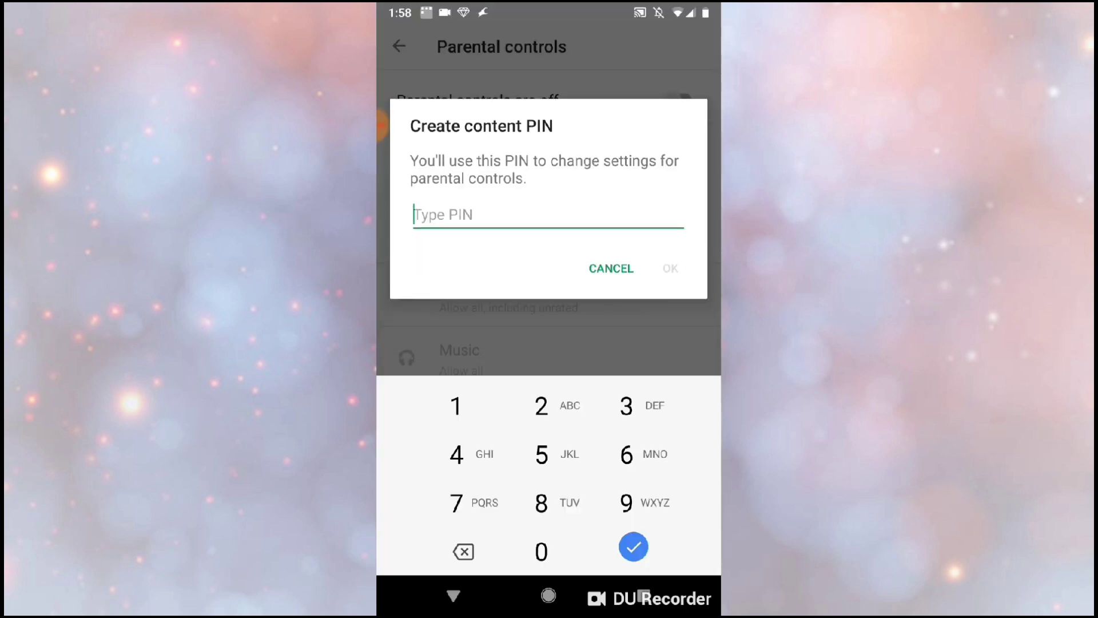
click(463, 405)
click(670, 268)
click(463, 405)
click(671, 251)
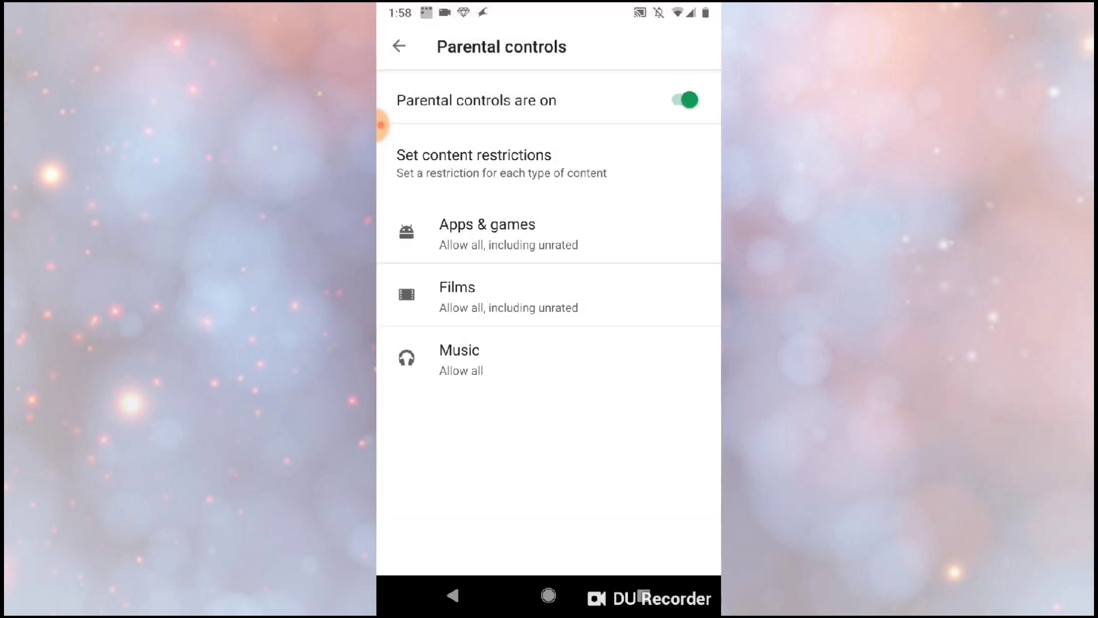
- Set the Apps & games limit to Rated for 3+ and dismiss the notice
click(488, 232)
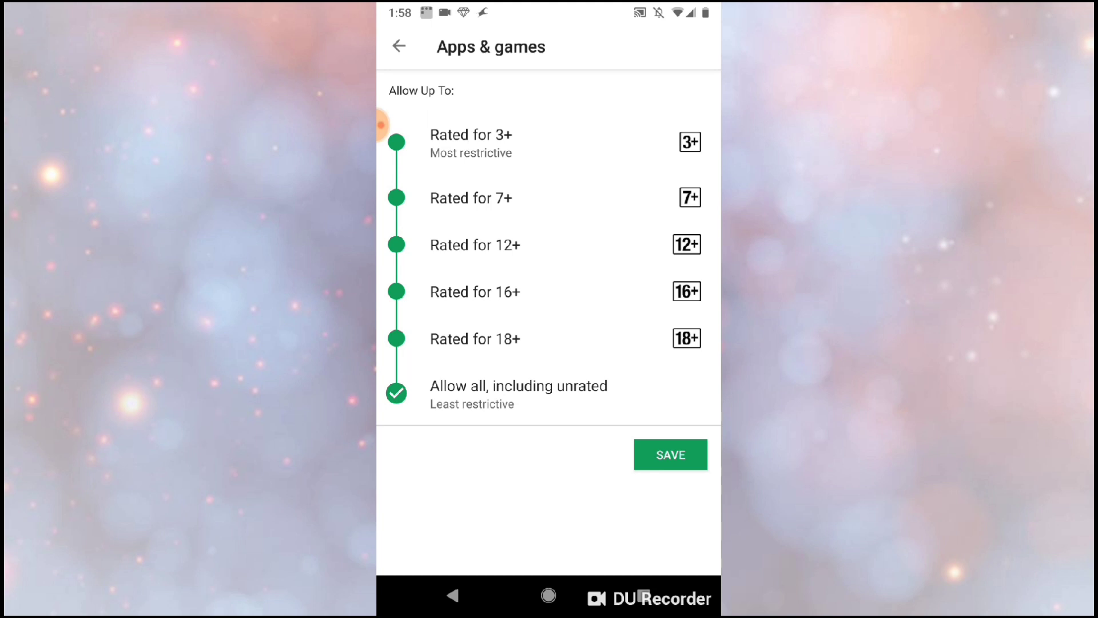
click(671, 453)
click(662, 355)
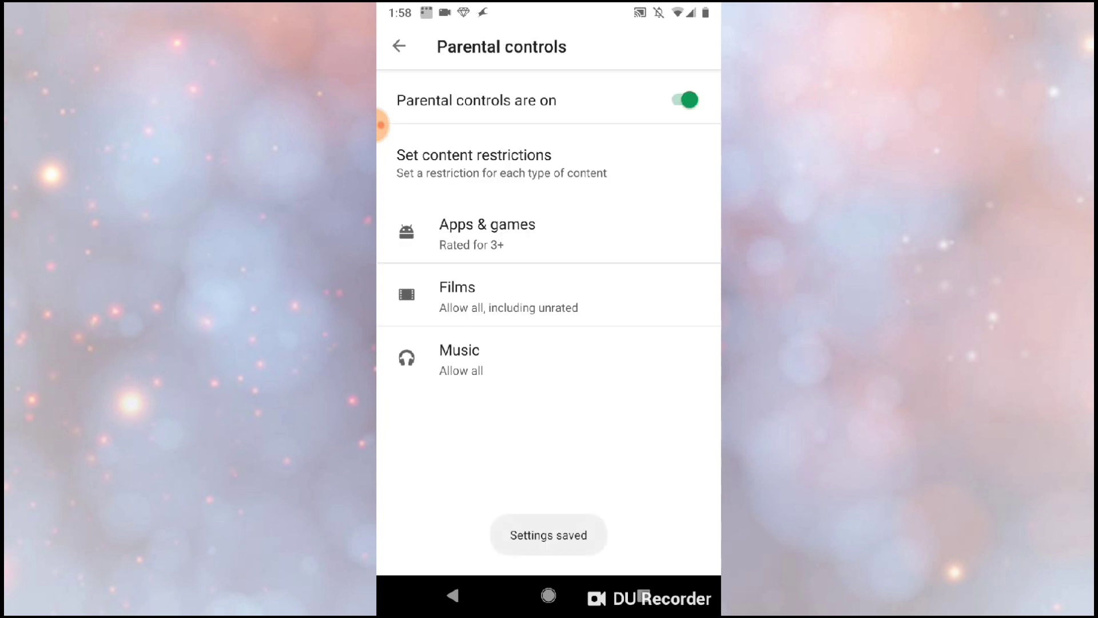
- Save the Films limit as U, then view Music settings and leave them at Allow all
click(457, 296)
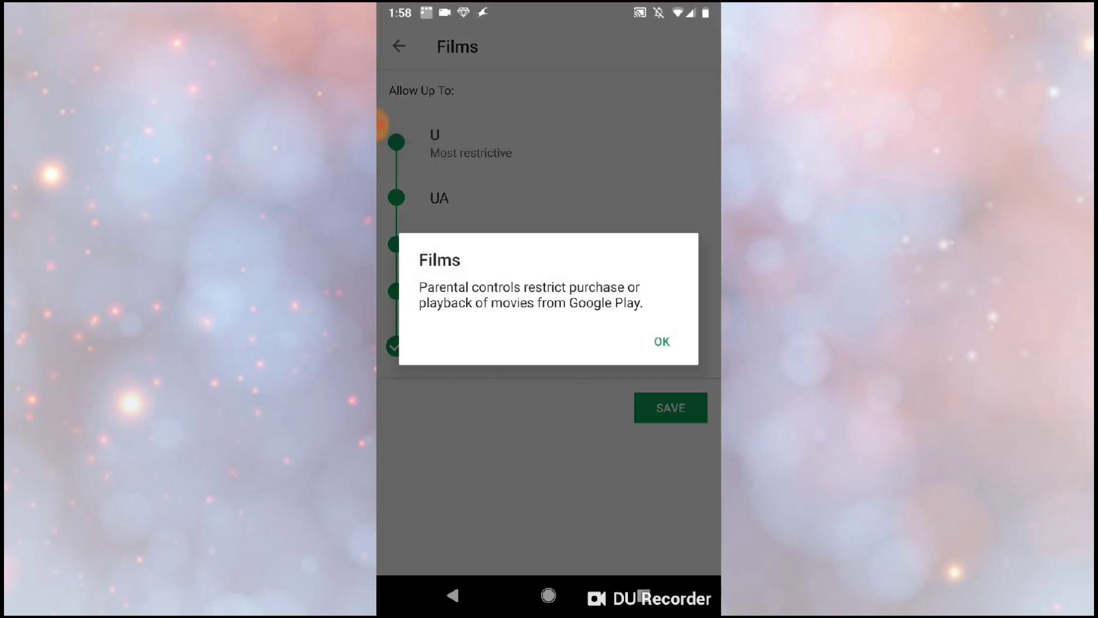
click(662, 340)
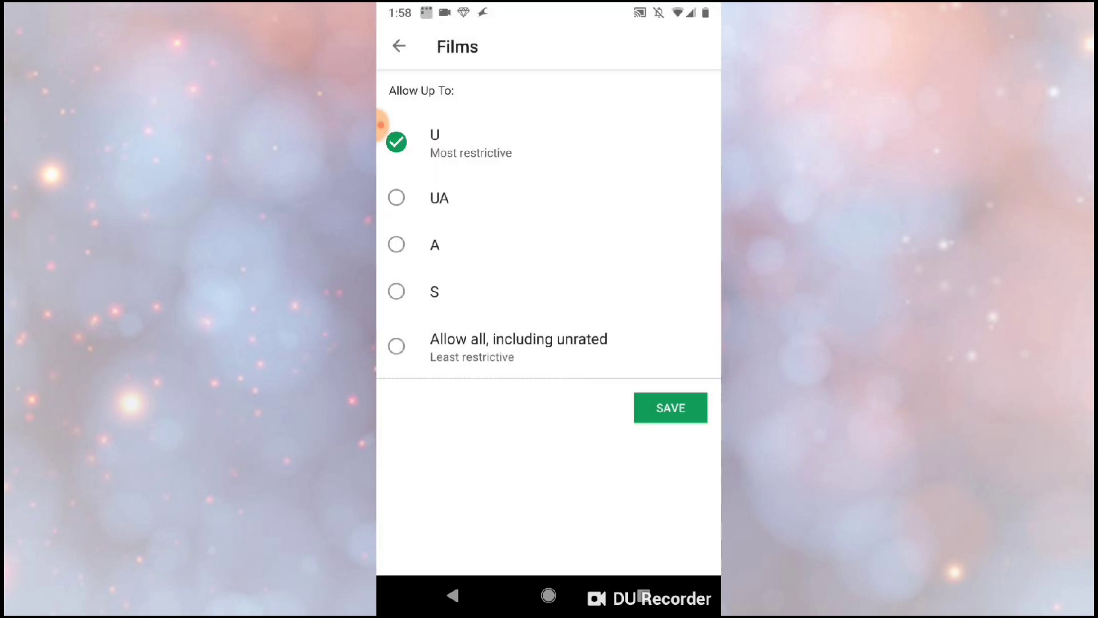
click(670, 408)
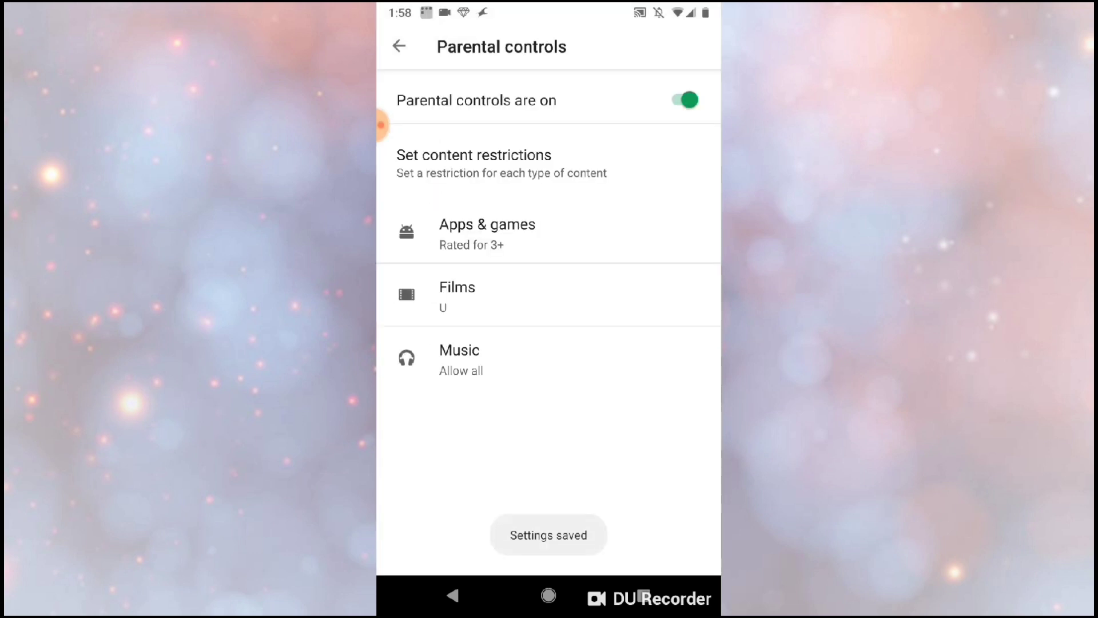
click(515, 359)
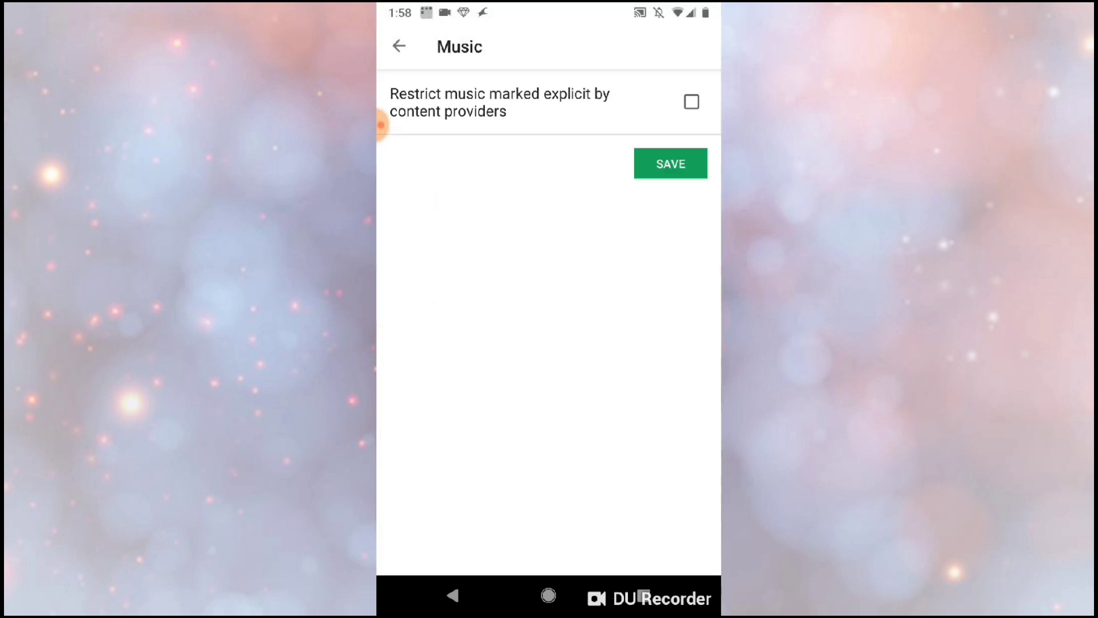
click(399, 46)
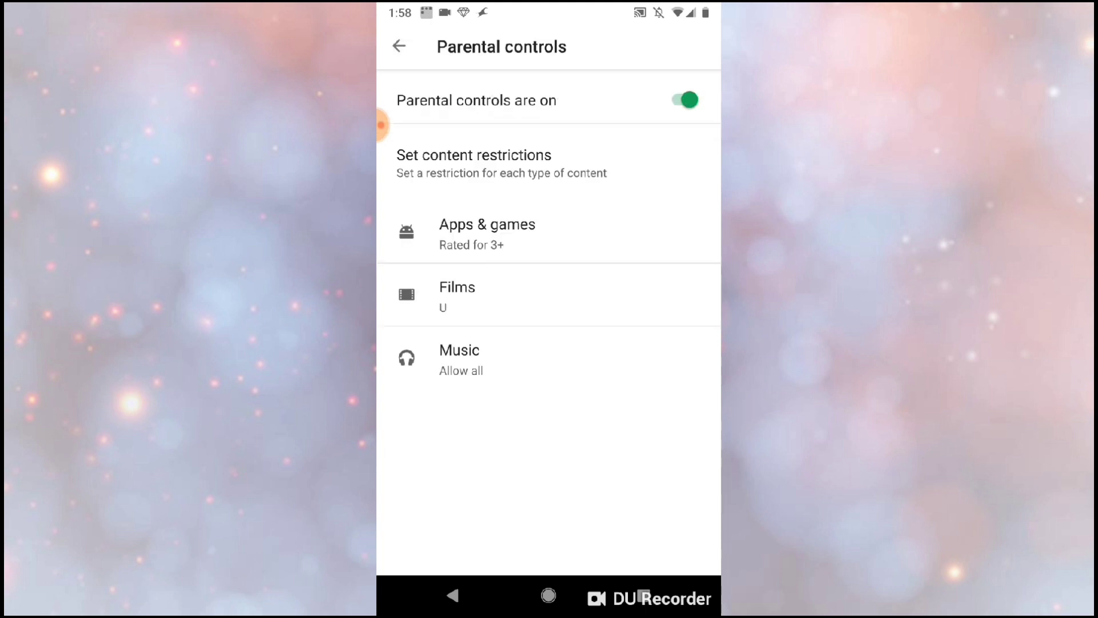